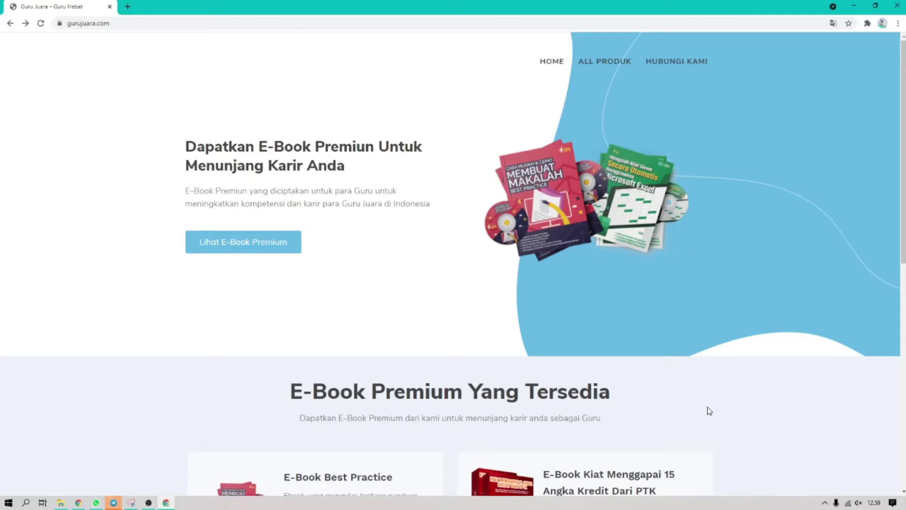
Step: Scroll down to 'E-Book Premium Yang Tersedia', listing four e-books priced Rp 275.000–397.000
{"action": "scroll", "coordinate": [712, 405], "scroll_direction": "down", "scroll_amount": 1}
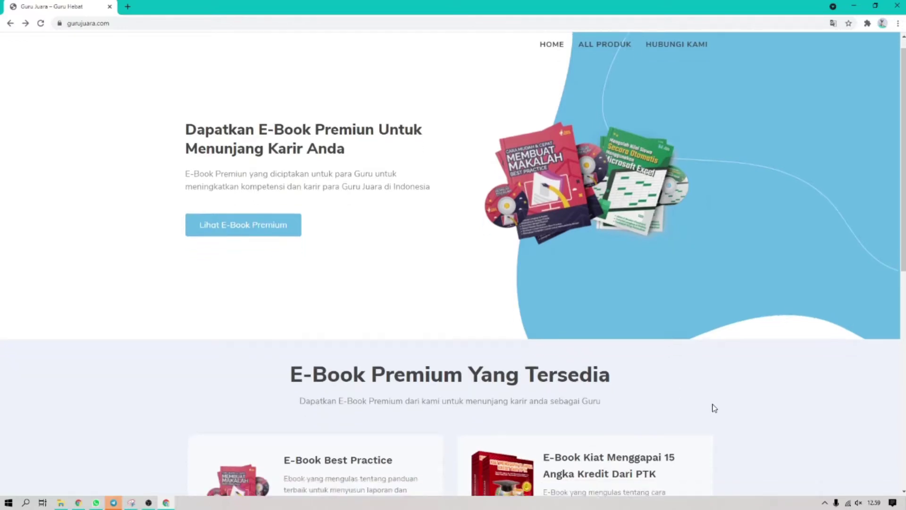
{"action": "scroll", "coordinate": [713, 405], "scroll_direction": "down", "scroll_amount": 2}
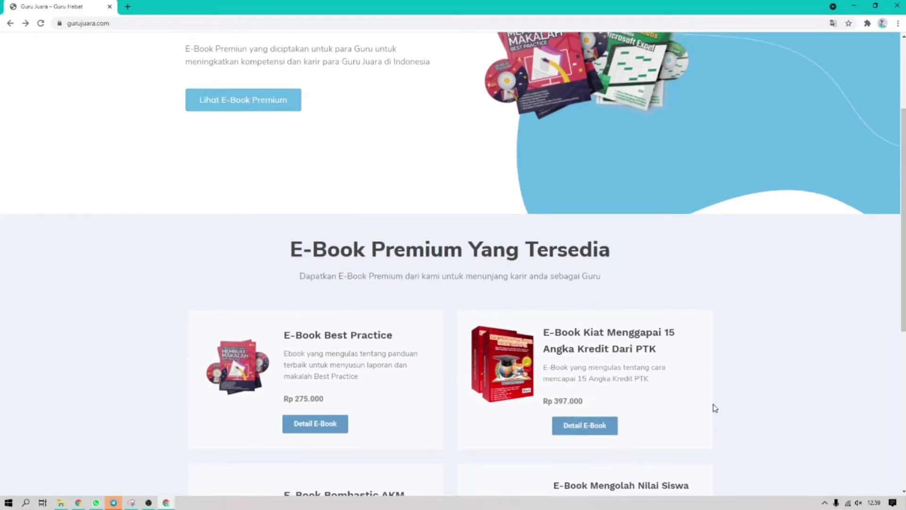
{"action": "scroll", "coordinate": [713, 406], "scroll_direction": "down", "scroll_amount": 1}
{"action": "scroll", "coordinate": [713, 406], "scroll_direction": "down", "scroll_amount": 1}
{"action": "scroll", "coordinate": [715, 407], "scroll_direction": "down", "scroll_amount": 1}
{"action": "scroll", "coordinate": [714, 407], "scroll_direction": "down", "scroll_amount": 1}
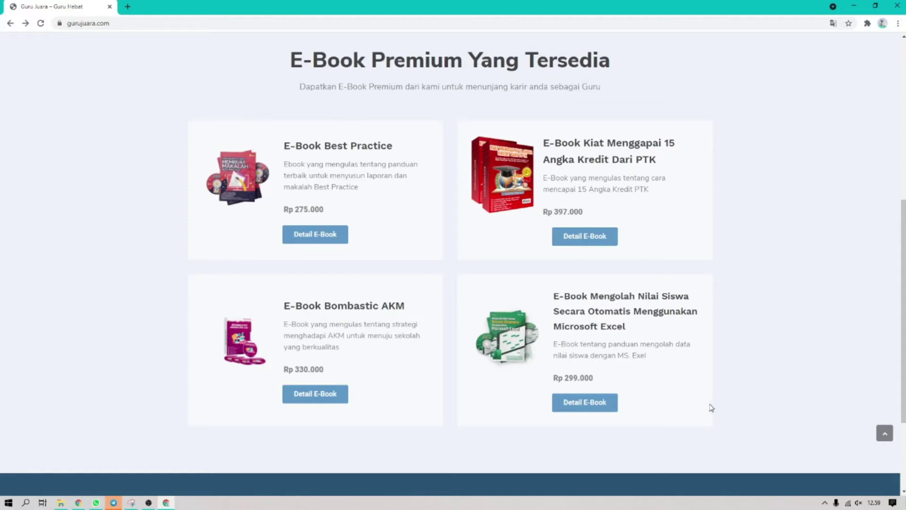
Step: Open the Microsoft Excel e-book's detail page and scroll to its Rp 299.000 'Berapa Harganya?' box
{"action": "left_click", "coordinate": [605, 410]}
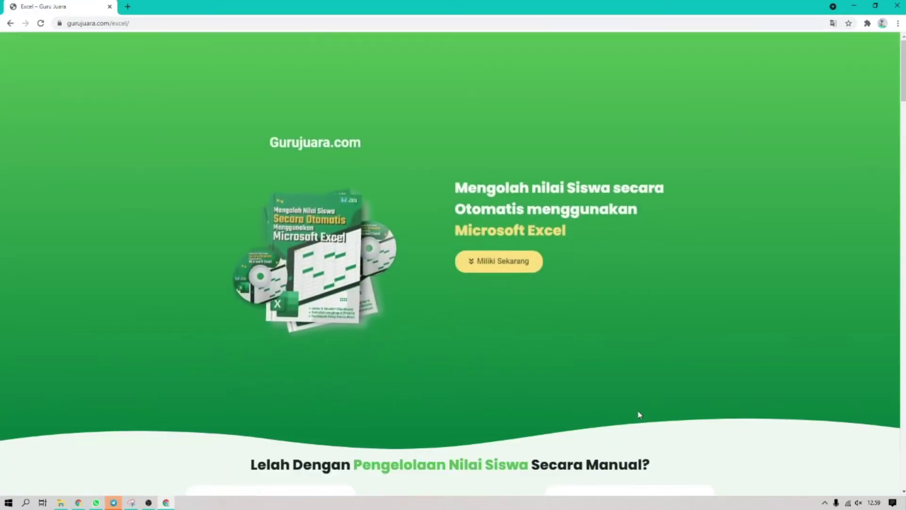
{"action": "scroll", "coordinate": [640, 415], "scroll_direction": "down", "scroll_amount": 1}
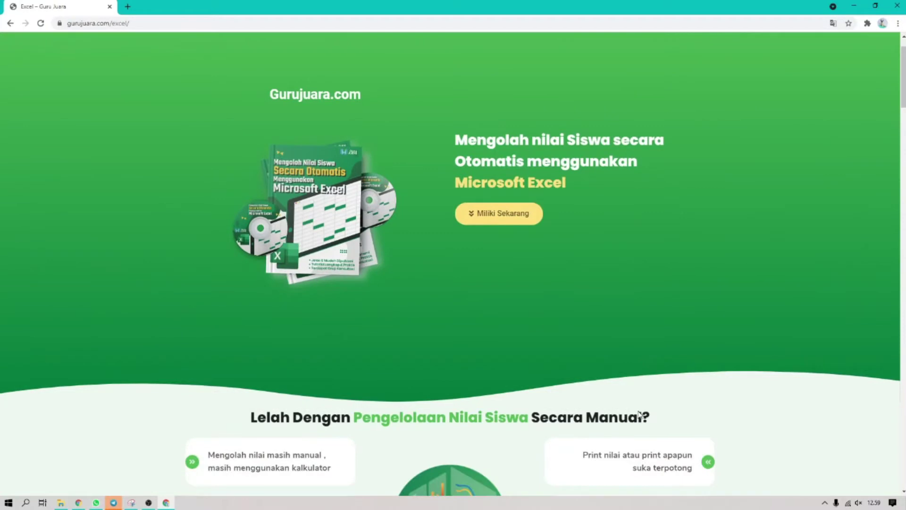
{"action": "scroll", "coordinate": [639, 415], "scroll_direction": "down", "scroll_amount": 1}
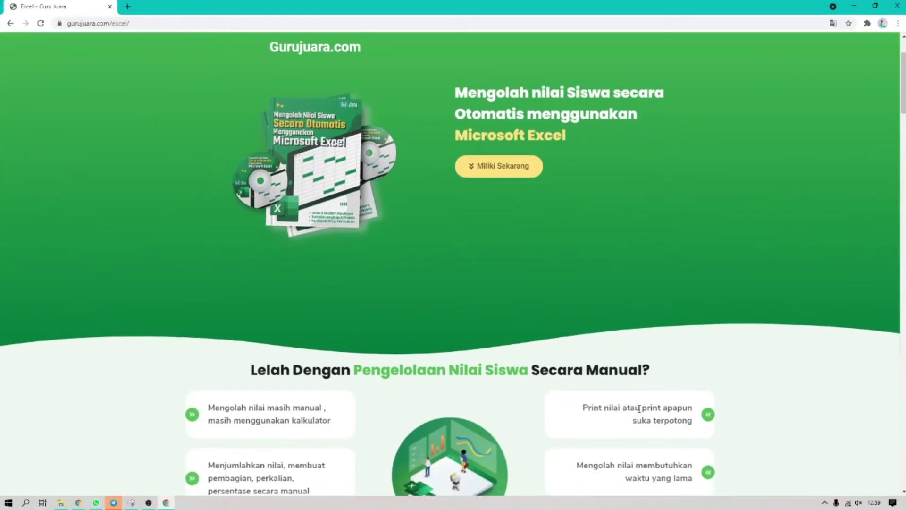
{"action": "scroll", "coordinate": [639, 408], "scroll_direction": "down", "scroll_amount": 2}
{"action": "scroll", "coordinate": [640, 408], "scroll_direction": "down", "scroll_amount": 1}
{"action": "scroll", "coordinate": [639, 408], "scroll_direction": "down", "scroll_amount": 1}
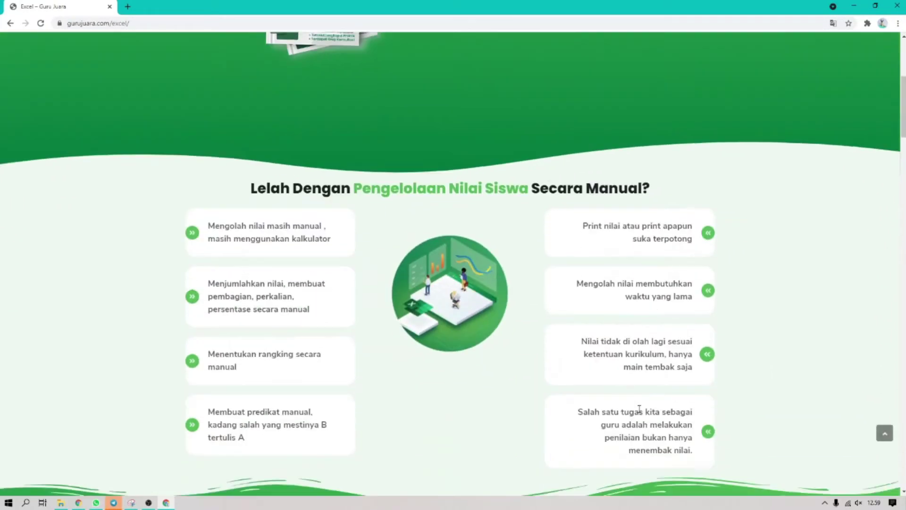
{"action": "scroll", "coordinate": [639, 409], "scroll_direction": "down", "scroll_amount": 1}
{"action": "scroll", "coordinate": [639, 409], "scroll_direction": "down", "scroll_amount": 1}
{"action": "scroll", "coordinate": [639, 408], "scroll_direction": "down", "scroll_amount": 2}
{"action": "scroll", "coordinate": [640, 413], "scroll_direction": "down", "scroll_amount": 1}
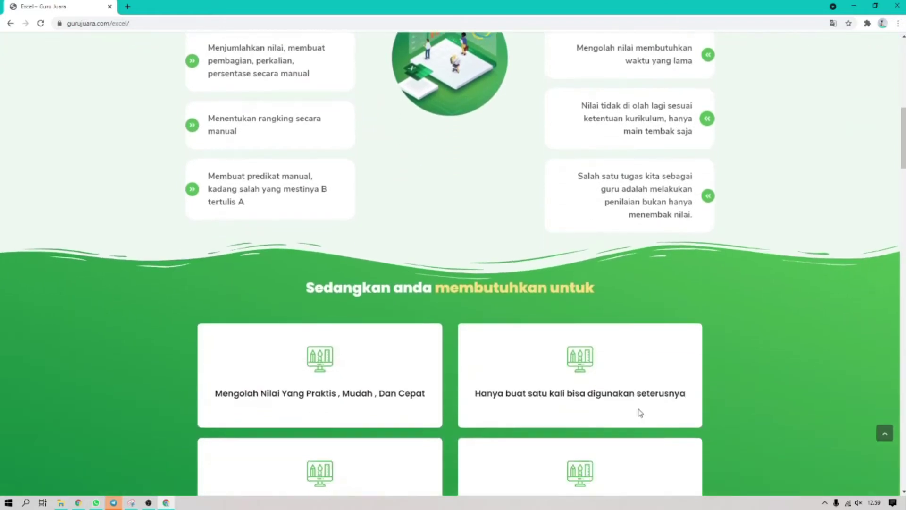
{"action": "scroll", "coordinate": [639, 412], "scroll_direction": "down", "scroll_amount": 4}
{"action": "scroll", "coordinate": [639, 412], "scroll_direction": "down", "scroll_amount": 2}
{"action": "scroll", "coordinate": [640, 413], "scroll_direction": "down", "scroll_amount": 2}
{"action": "scroll", "coordinate": [639, 413], "scroll_direction": "down", "scroll_amount": 3}
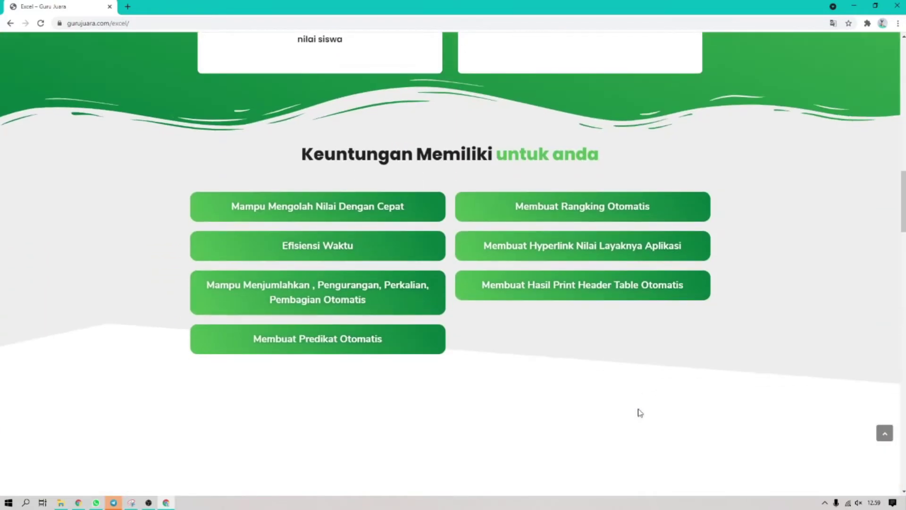
{"action": "scroll", "coordinate": [640, 412], "scroll_direction": "down", "scroll_amount": 1}
{"action": "scroll", "coordinate": [640, 411], "scroll_direction": "down", "scroll_amount": 3}
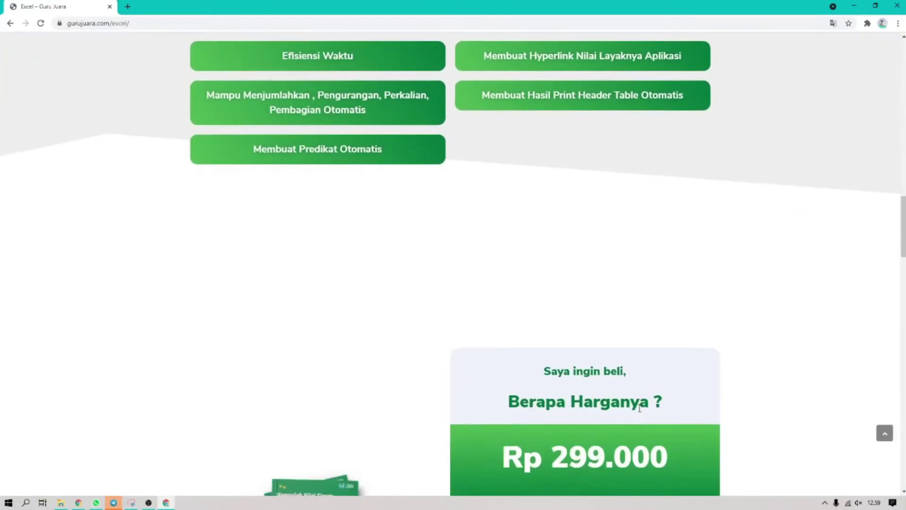
{"action": "scroll", "coordinate": [639, 408], "scroll_direction": "down", "scroll_amount": 1}
{"action": "scroll", "coordinate": [639, 409], "scroll_direction": "down", "scroll_amount": 2}
{"action": "scroll", "coordinate": [640, 411], "scroll_direction": "down", "scroll_amount": 2}
{"action": "scroll", "coordinate": [640, 412], "scroll_direction": "down", "scroll_amount": 1}
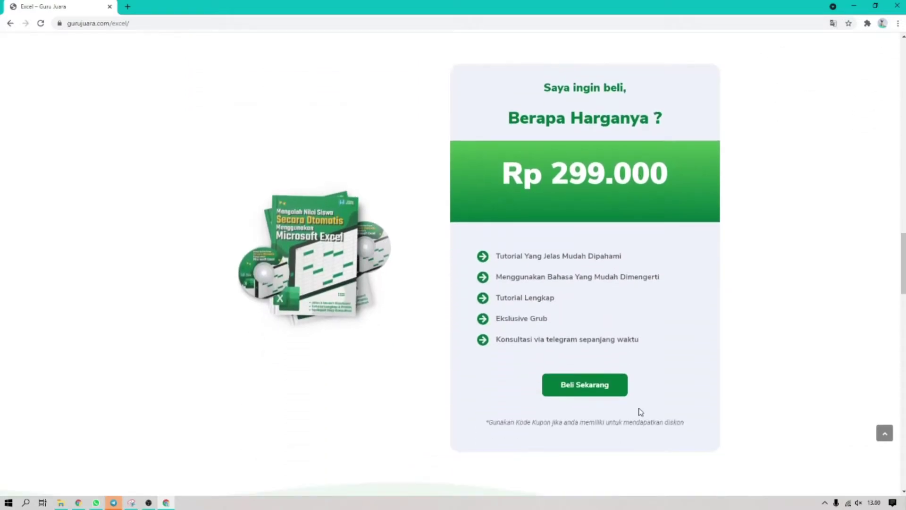
Step: Start buying the Excel e-book with Beli Sekarang to load the checkout page
{"action": "left_click", "coordinate": [609, 393]}
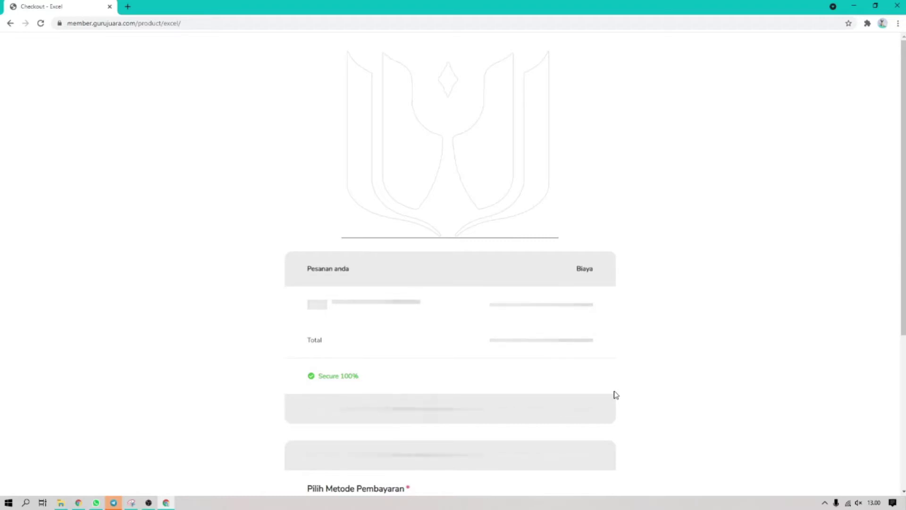
{"action": "scroll", "coordinate": [616, 395], "scroll_direction": "down", "scroll_amount": 2}
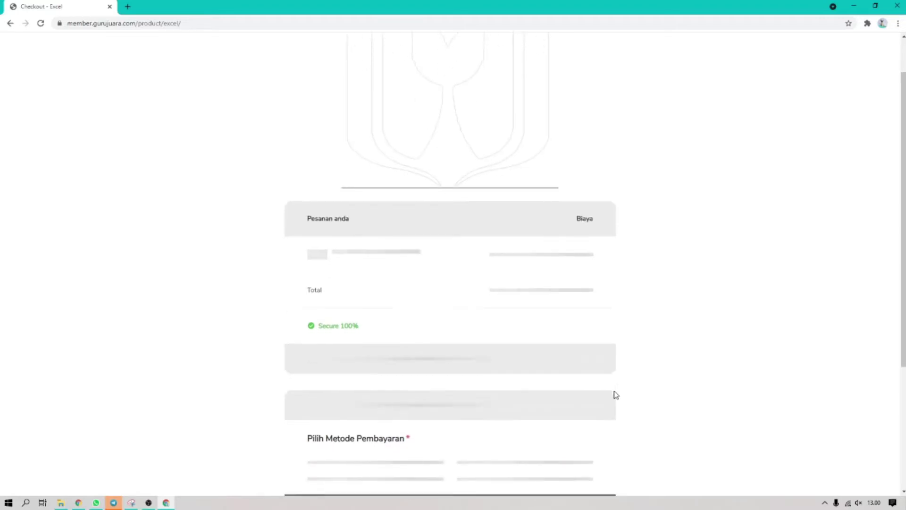
{"action": "scroll", "coordinate": [616, 394], "scroll_direction": "down", "scroll_amount": 1}
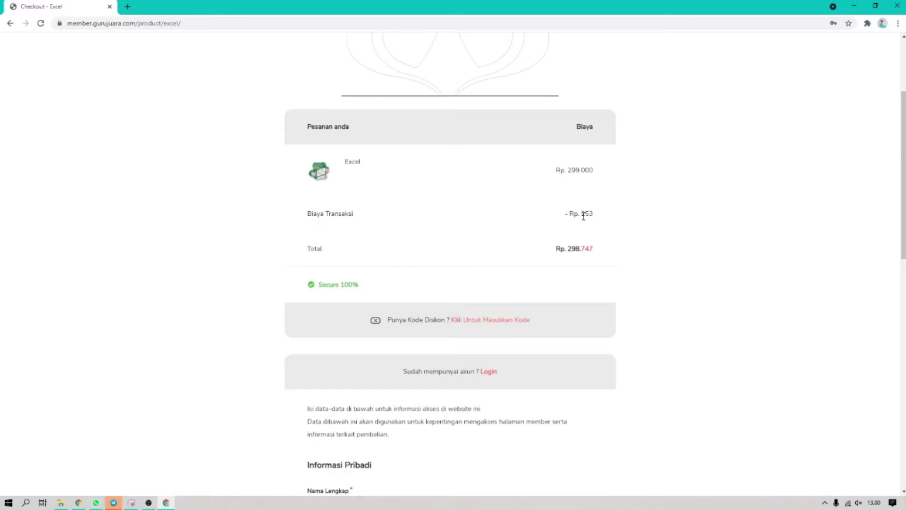
Step: Check the Rp 253 transaction fee and Rp 298.747 total, then reach the Informasi Pribadi form
{"action": "left_click_drag", "start_coordinate": [583, 216], "coordinate": [598, 218]}
{"action": "scroll", "coordinate": [586, 251], "scroll_direction": "down", "scroll_amount": 2}
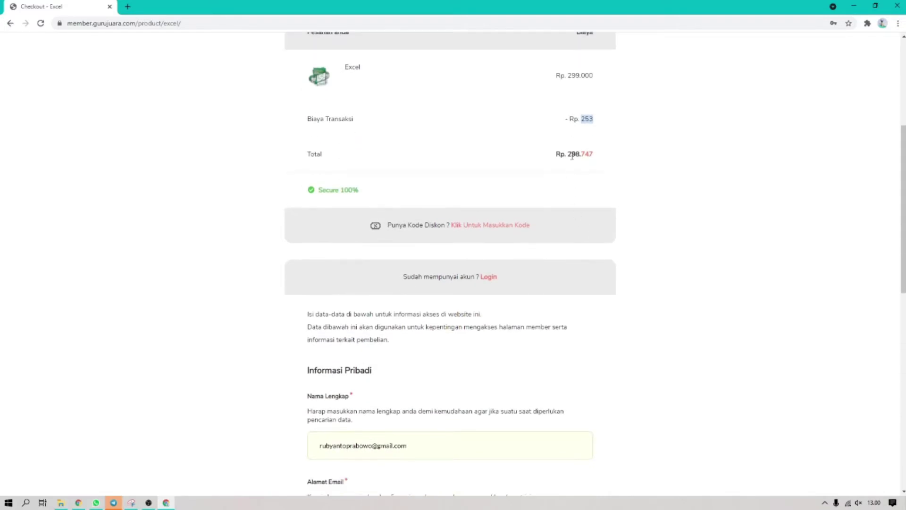
{"action": "left_click_drag", "start_coordinate": [568, 154], "coordinate": [594, 155]}
{"action": "left_click", "coordinate": [622, 185]}
{"action": "scroll", "coordinate": [623, 241], "scroll_direction": "down", "scroll_amount": 1}
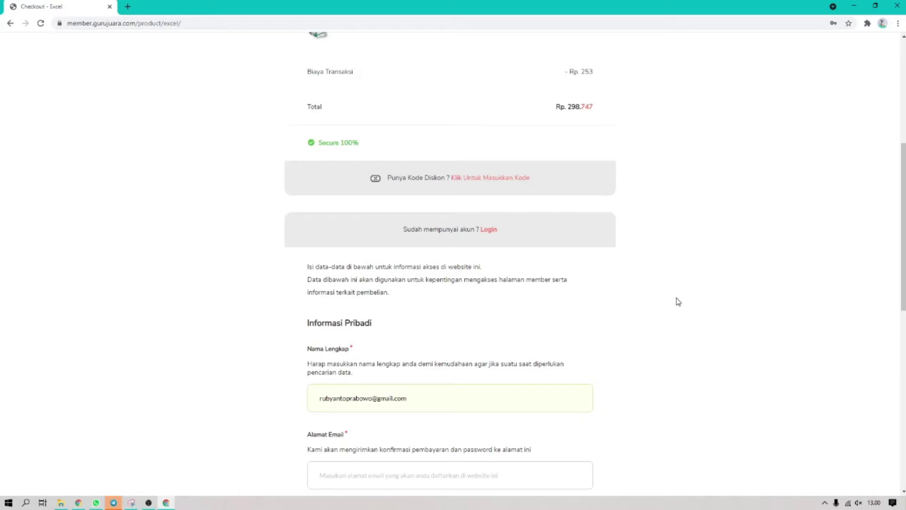
{"action": "scroll", "coordinate": [678, 301], "scroll_direction": "down", "scroll_amount": 1}
{"action": "scroll", "coordinate": [678, 300], "scroll_direction": "down", "scroll_amount": 1}
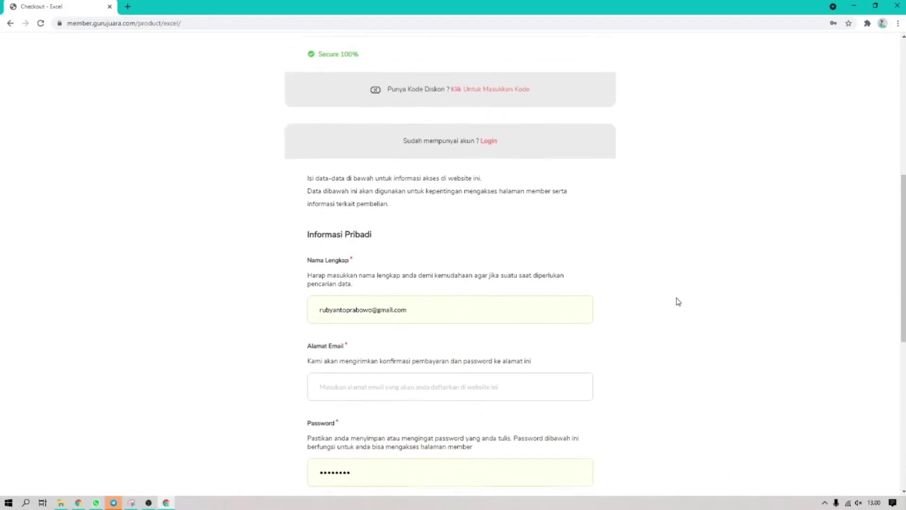
Step: Replace the e-mail wrongly entered in Nama Lengkap with the buyer's full name
{"action": "left_click", "coordinate": [479, 307]}
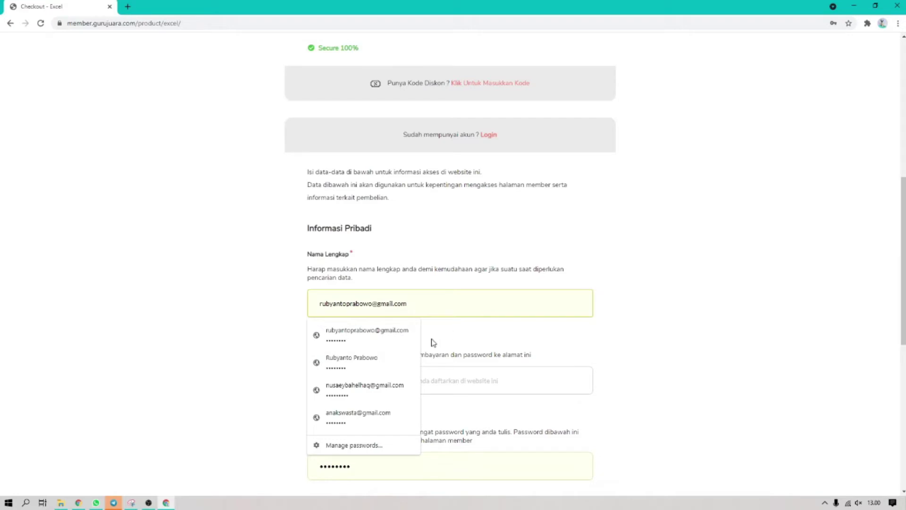
{"action": "left_click", "coordinate": [409, 339]}
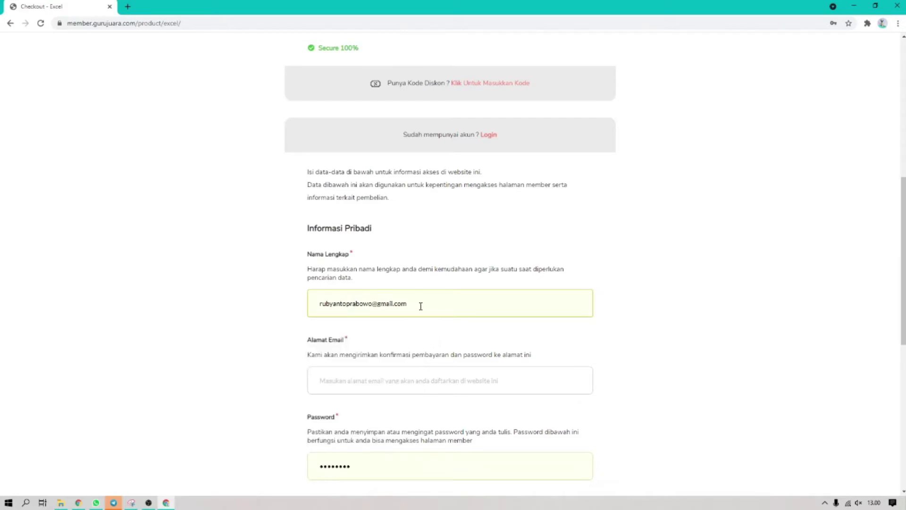
{"action": "left_click_drag", "start_coordinate": [407, 304], "coordinate": [320, 305]}
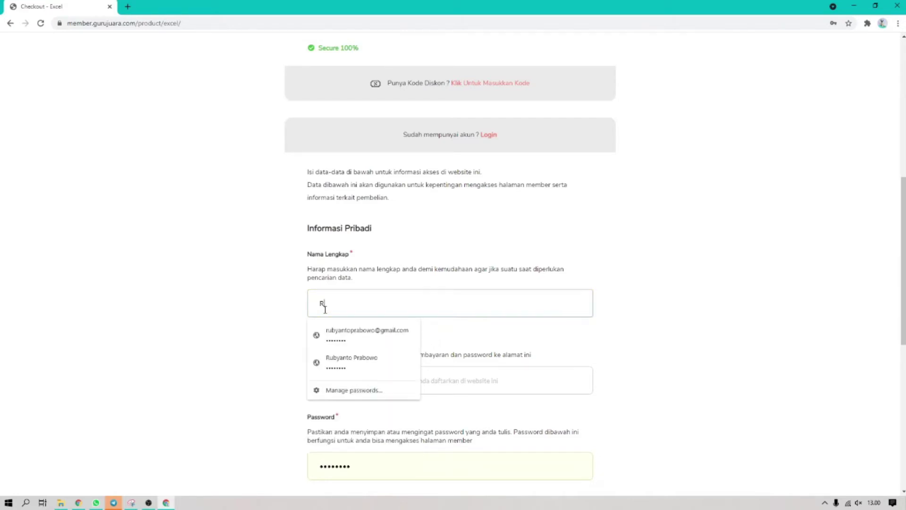
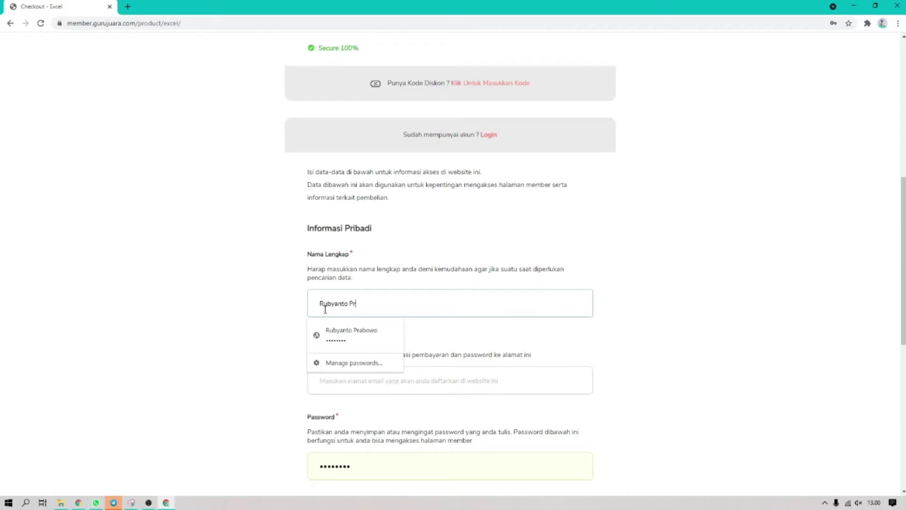
{"action": "left_click", "coordinate": [618, 345]}
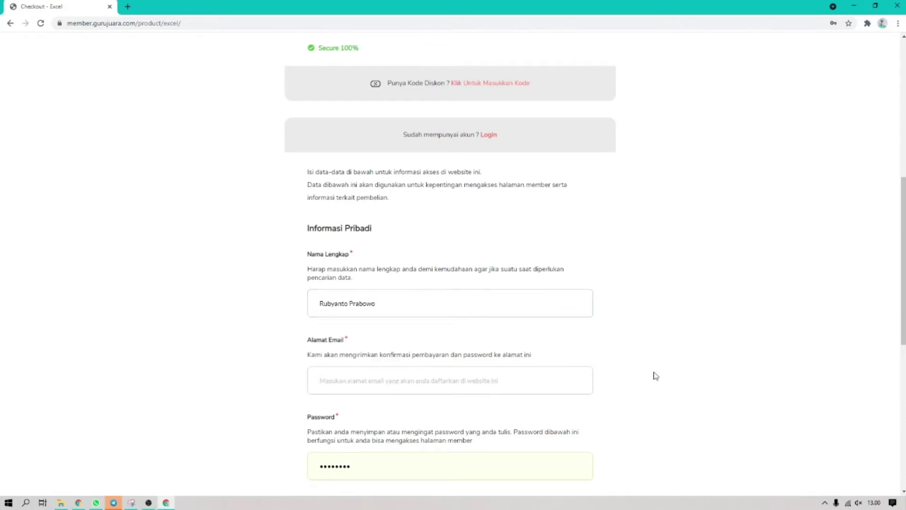
Step: Enter the buyer's e-mail address in Alamat Email
{"action": "left_click", "coordinate": [533, 377]}
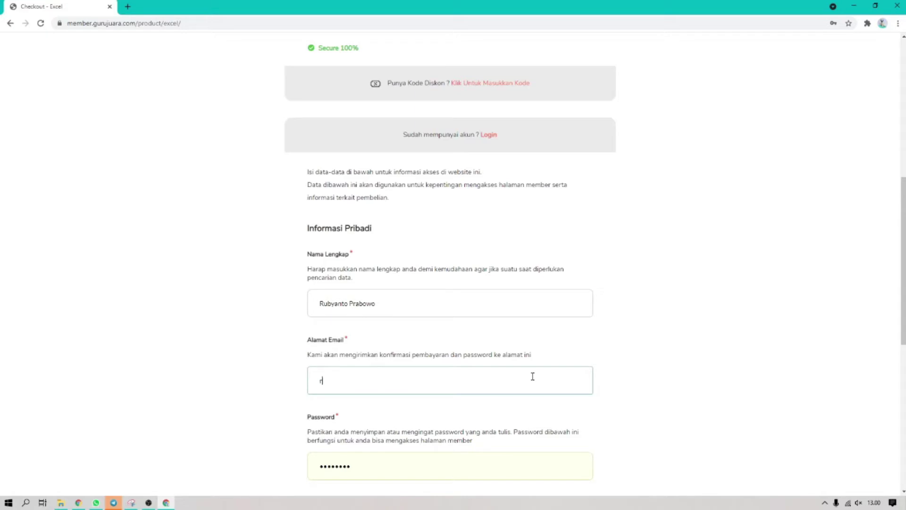
{"action": "scroll", "coordinate": [532, 376], "scroll_direction": "down", "scroll_amount": 1}
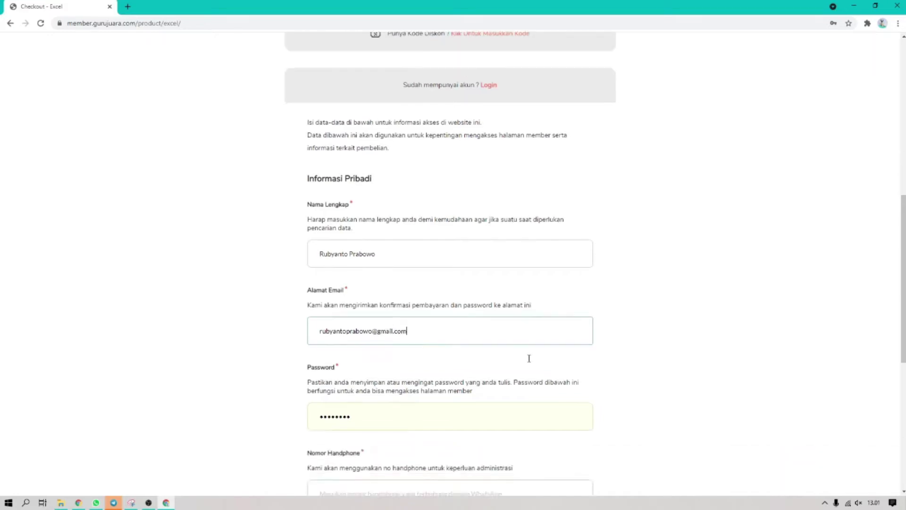
{"action": "scroll", "coordinate": [531, 358], "scroll_direction": "down", "scroll_amount": 1}
Step: Replace the autofilled password and enter the buyer's mobile number, with Bank BRI as payment
{"action": "left_click", "coordinate": [468, 358]}
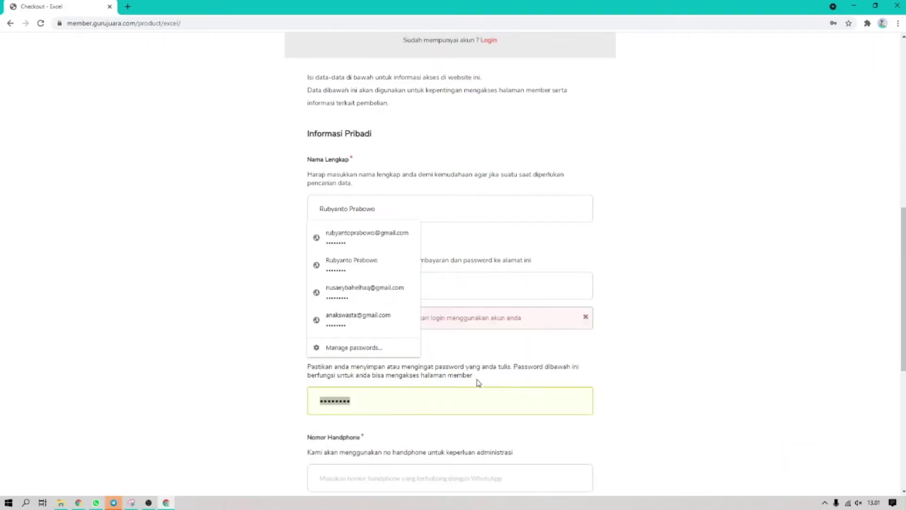
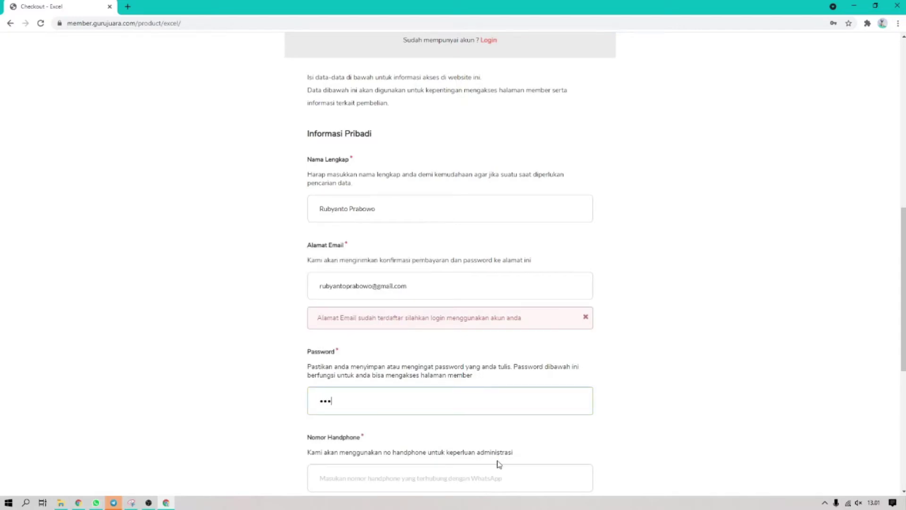
{"action": "left_click", "coordinate": [486, 478]}
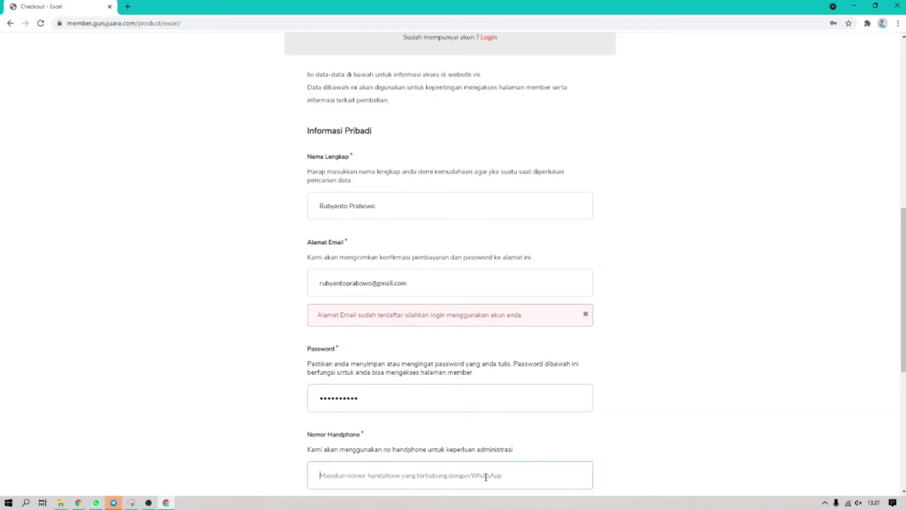
{"action": "scroll", "coordinate": [486, 478], "scroll_direction": "down", "scroll_amount": 1}
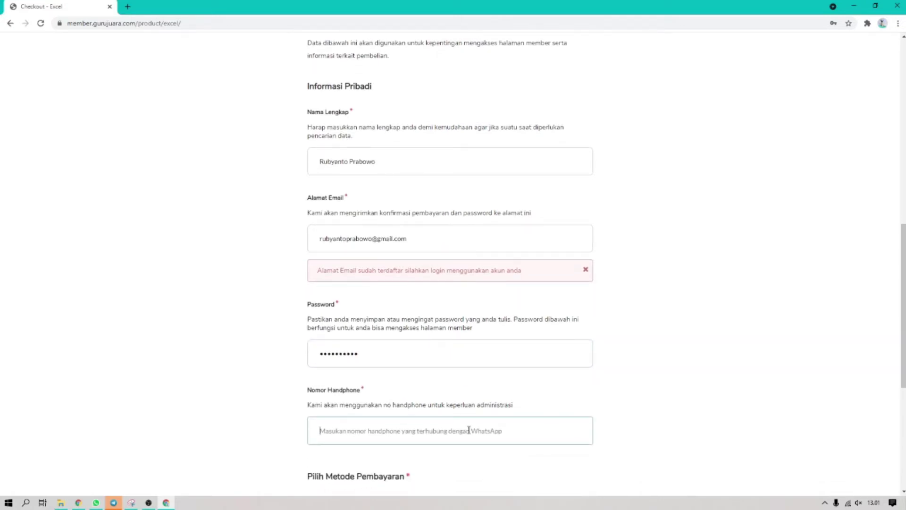
{"action": "type", "text": "087"}
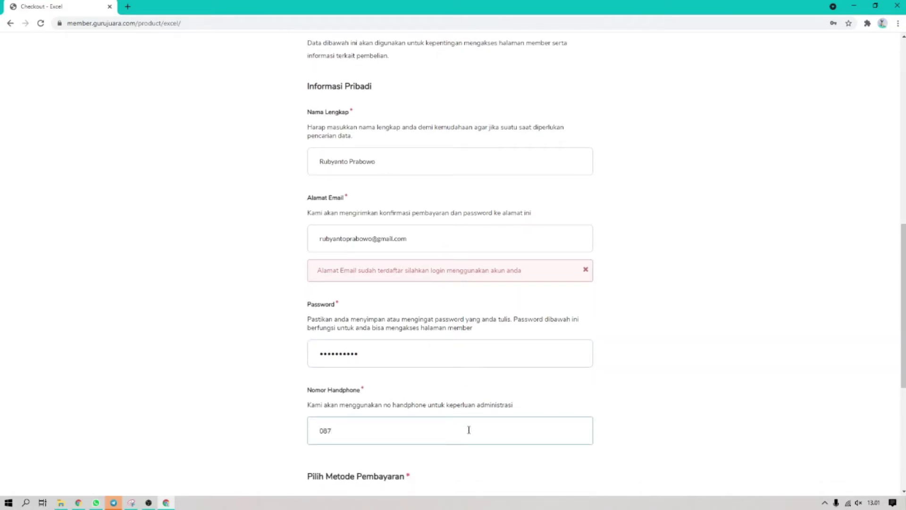
{"action": "type", "text": "0"}
{"action": "type", "text": "1111"}
{"action": "type", "text": "0000"}
{"action": "scroll", "coordinate": [468, 429], "scroll_direction": "down", "scroll_amount": 1}
{"action": "scroll", "coordinate": [475, 425], "scroll_direction": "down", "scroll_amount": 1}
{"action": "scroll", "coordinate": [476, 429], "scroll_direction": "down", "scroll_amount": 1}
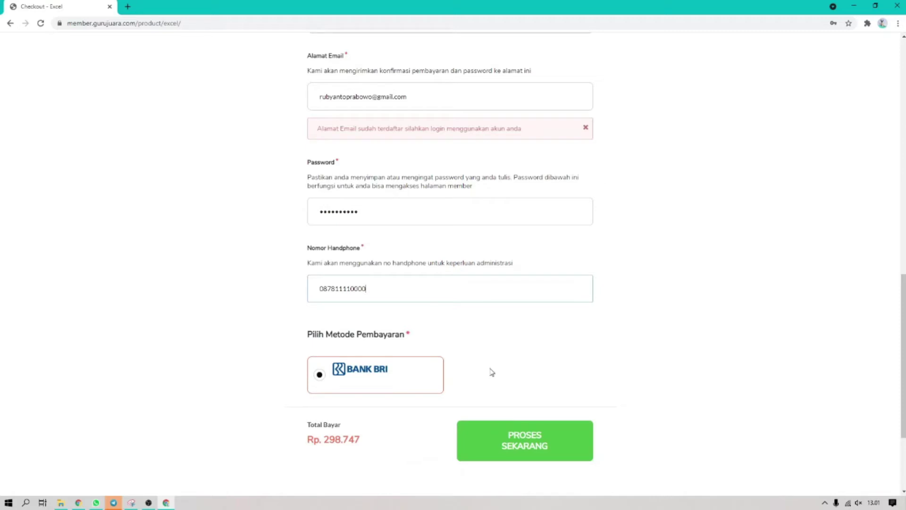
{"action": "scroll", "coordinate": [502, 399], "scroll_direction": "down", "scroll_amount": 1}
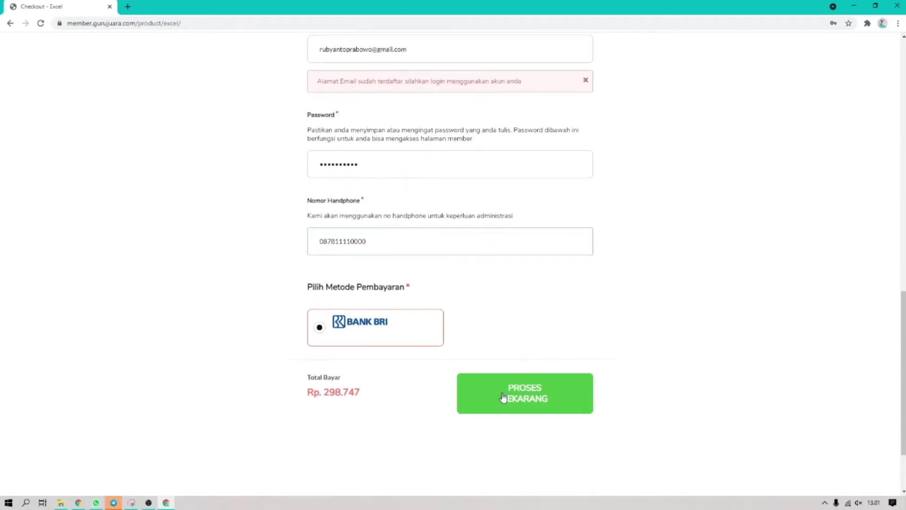
Step: Place the Excel order with PROSES SEKARANG, reaching the Thank You page for invoice 255
{"action": "left_click", "coordinate": [533, 396]}
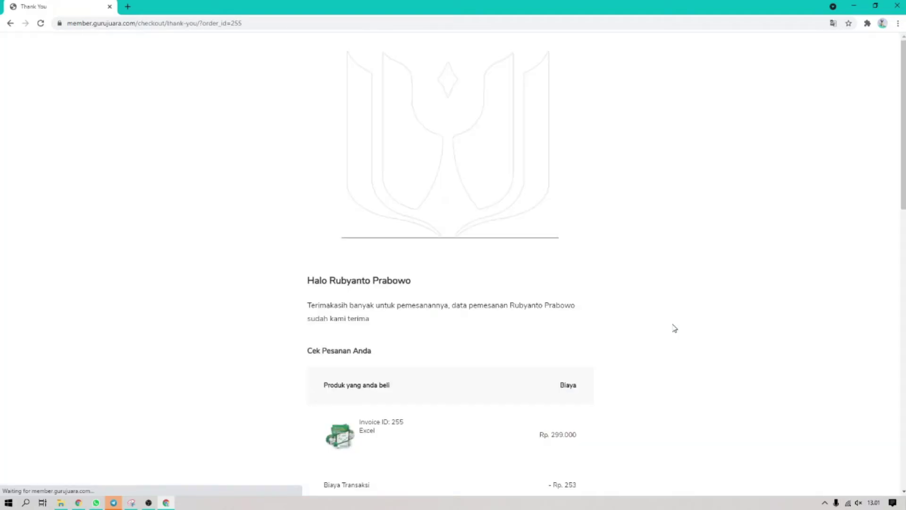
{"action": "scroll", "coordinate": [675, 327], "scroll_direction": "down", "scroll_amount": 3}
{"action": "scroll", "coordinate": [675, 328], "scroll_direction": "down", "scroll_amount": 2}
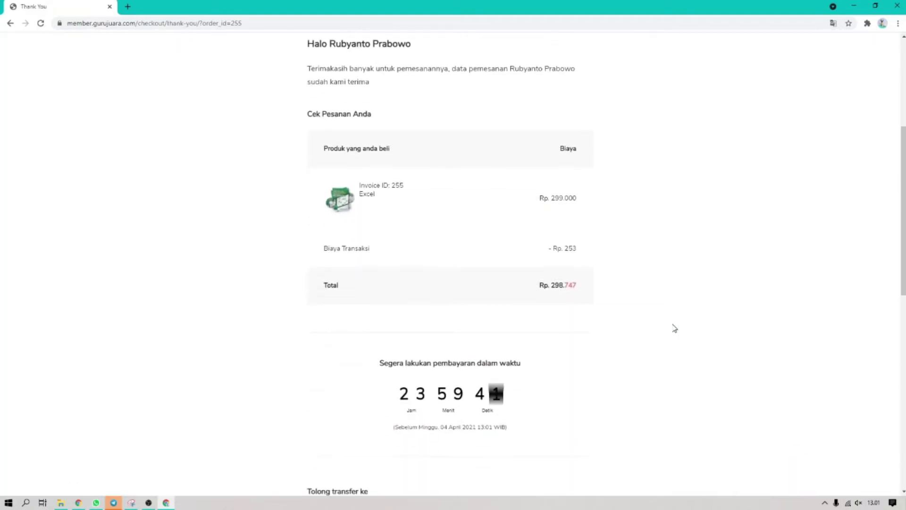
{"action": "scroll", "coordinate": [674, 328], "scroll_direction": "up", "scroll_amount": 2}
{"action": "scroll", "coordinate": [674, 328], "scroll_direction": "down", "scroll_amount": 2}
{"action": "scroll", "coordinate": [675, 328], "scroll_direction": "down", "scroll_amount": 1}
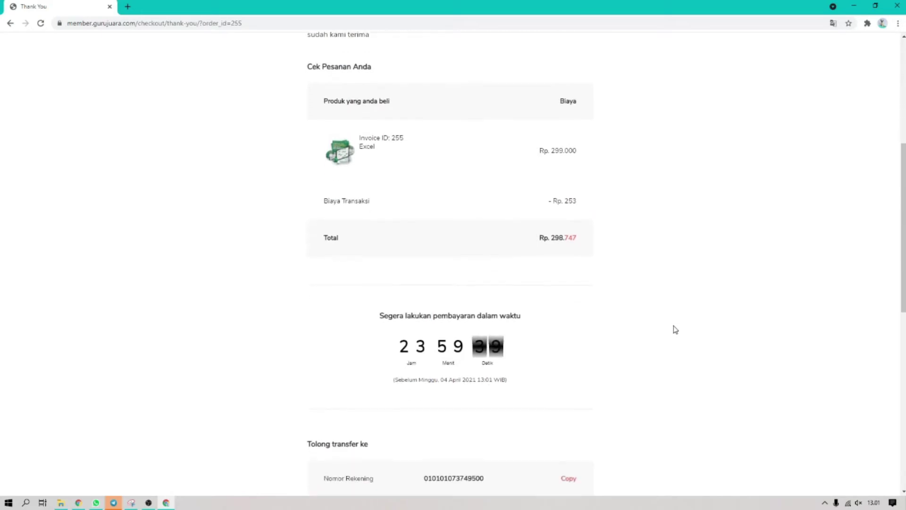
{"action": "scroll", "coordinate": [675, 329], "scroll_direction": "down", "scroll_amount": 1}
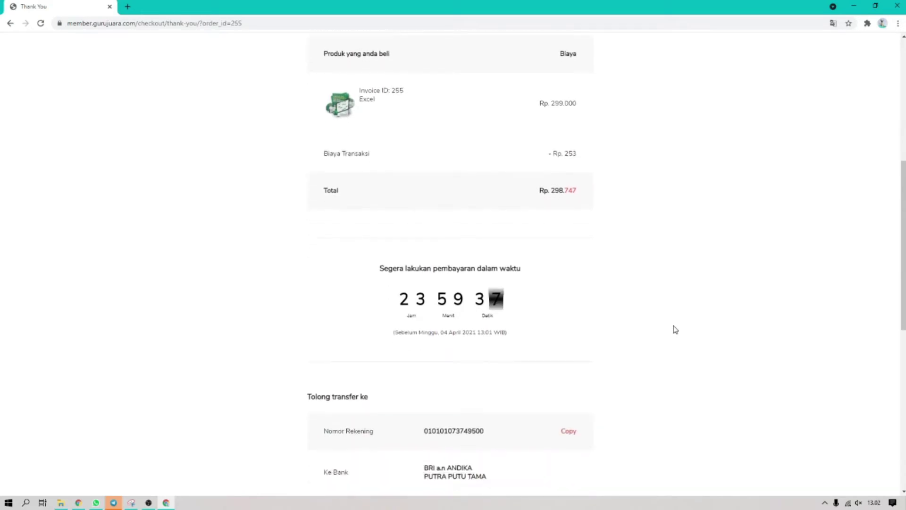
{"action": "scroll", "coordinate": [675, 329], "scroll_direction": "down", "scroll_amount": 1}
{"action": "scroll", "coordinate": [675, 329], "scroll_direction": "down", "scroll_amount": 1}
Step: Review the Rp 298.747 transfer instructions and open the KONFIRMASI PEMBAYARAN tab
{"action": "scroll", "coordinate": [676, 329], "scroll_direction": "down", "scroll_amount": 2}
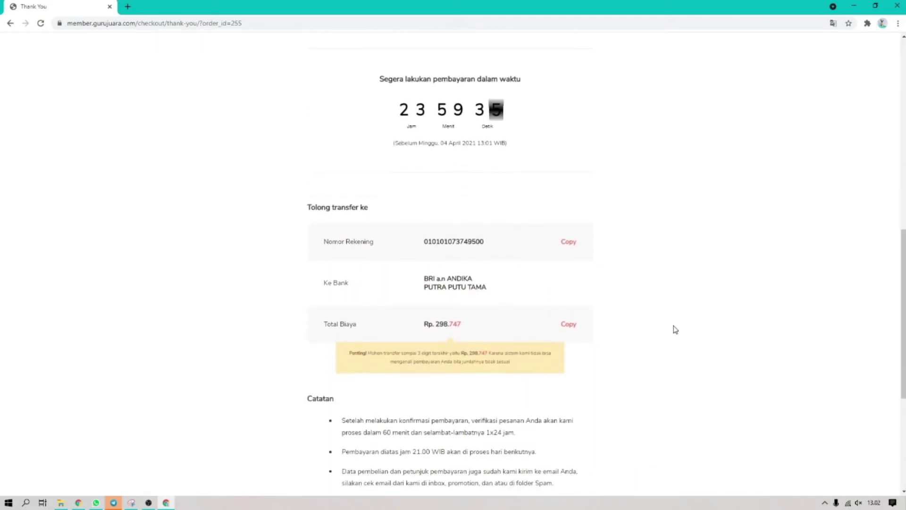
{"action": "scroll", "coordinate": [675, 329], "scroll_direction": "down", "scroll_amount": 1}
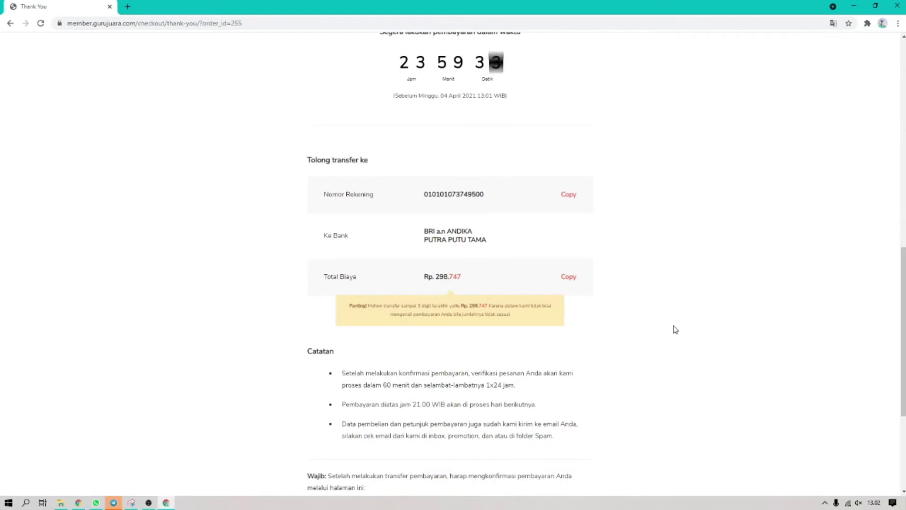
{"action": "scroll", "coordinate": [675, 329], "scroll_direction": "down", "scroll_amount": 2}
{"action": "scroll", "coordinate": [676, 329], "scroll_direction": "down", "scroll_amount": 1}
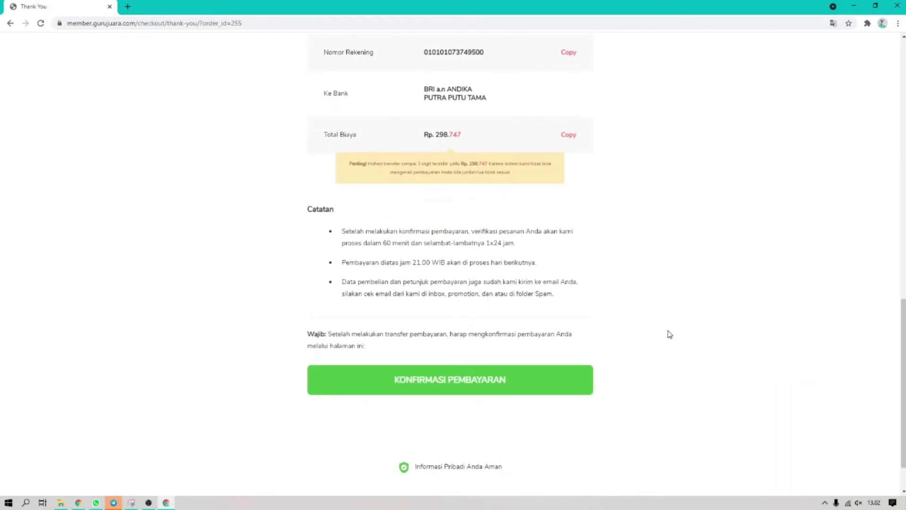
{"action": "scroll", "coordinate": [675, 330], "scroll_direction": "up", "scroll_amount": 4}
{"action": "scroll", "coordinate": [671, 333], "scroll_direction": "down", "scroll_amount": 3}
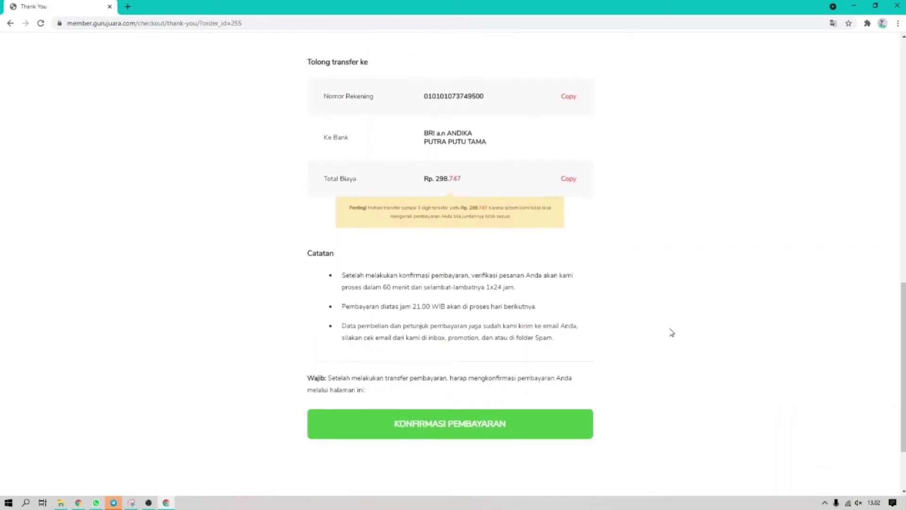
{"action": "scroll", "coordinate": [613, 359], "scroll_direction": "down", "scroll_amount": 1}
{"action": "left_click", "coordinate": [546, 380]}
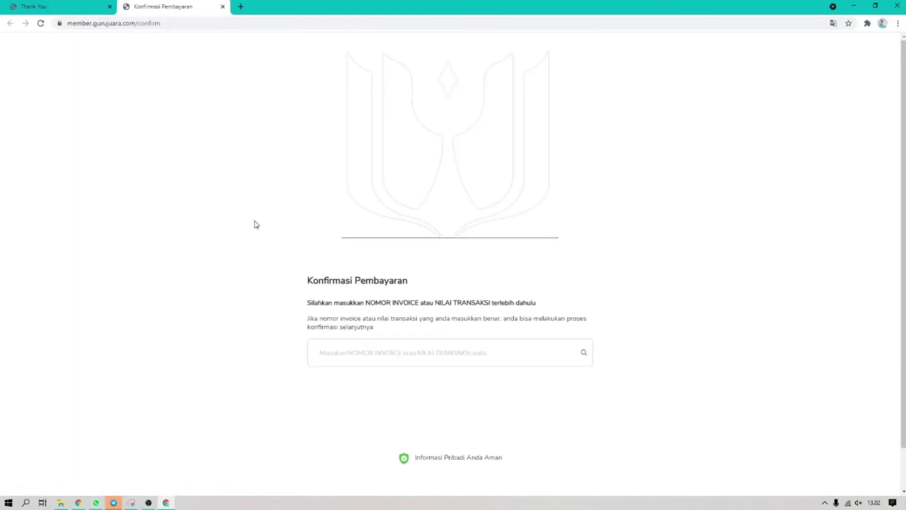
Step: Copy the 298.747 Total Biaya from the Thank You tab and search it under NOMOR INVOICE
{"action": "left_click", "coordinate": [377, 354]}
{"action": "left_click", "coordinate": [71, 6]}
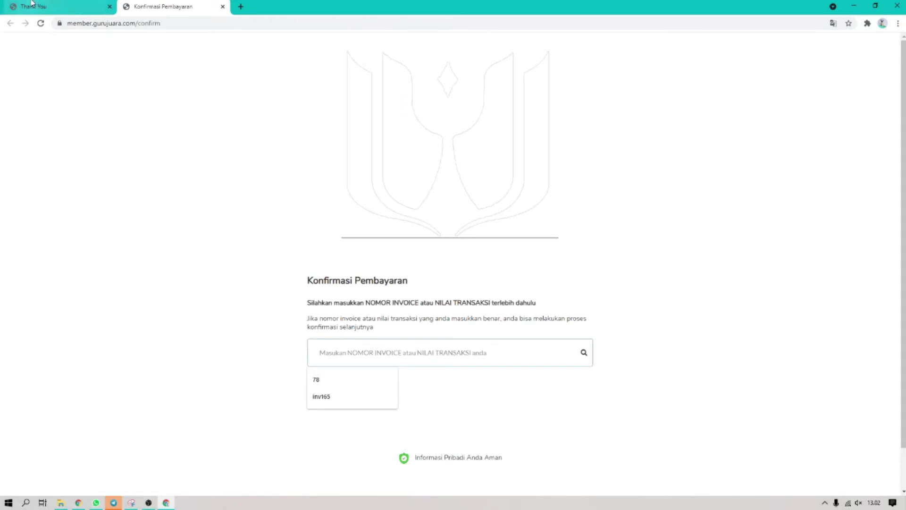
{"action": "scroll", "coordinate": [401, 214], "scroll_direction": "up", "scroll_amount": 2}
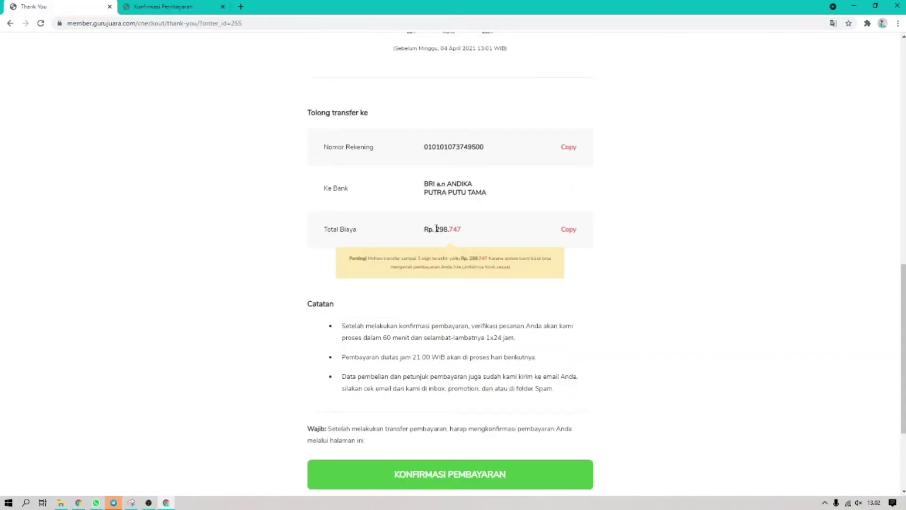
{"action": "left_click_drag", "start_coordinate": [435, 229], "coordinate": [461, 230]}
{"action": "key", "text": "ctrl+c"}
{"action": "left_click", "coordinate": [186, 4]}
{"action": "left_click", "coordinate": [431, 354]}
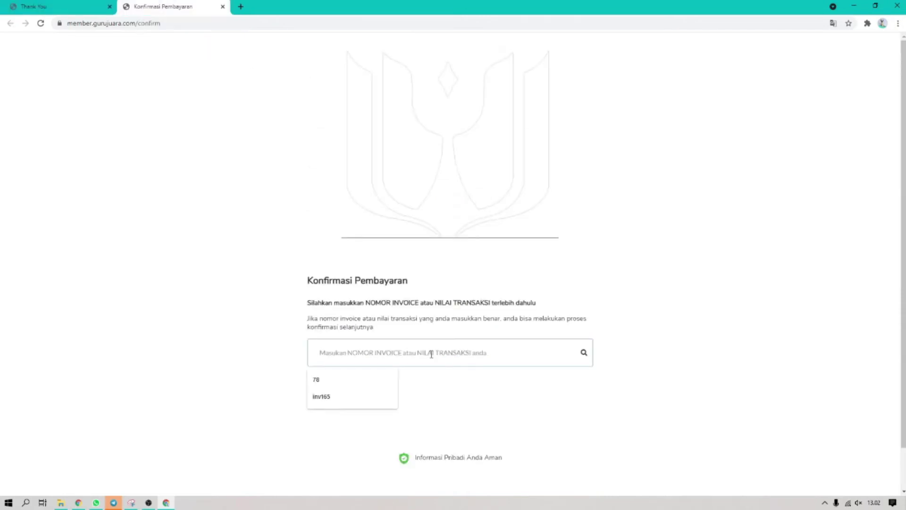
{"action": "key", "text": "ctrl+v"}
{"action": "left_click", "coordinate": [585, 354]}
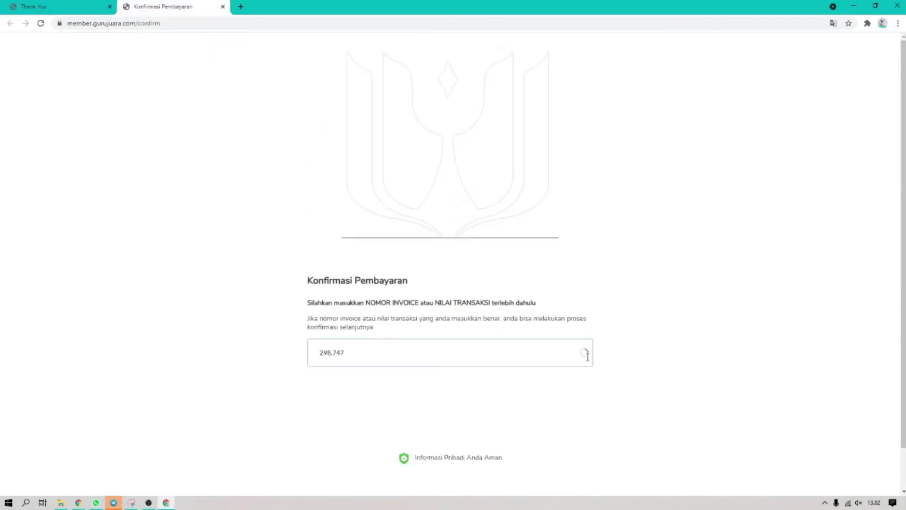
{"action": "scroll", "coordinate": [424, 372], "scroll_direction": "down", "scroll_amount": 2}
{"action": "scroll", "coordinate": [406, 364], "scroll_direction": "down", "scroll_amount": 2}
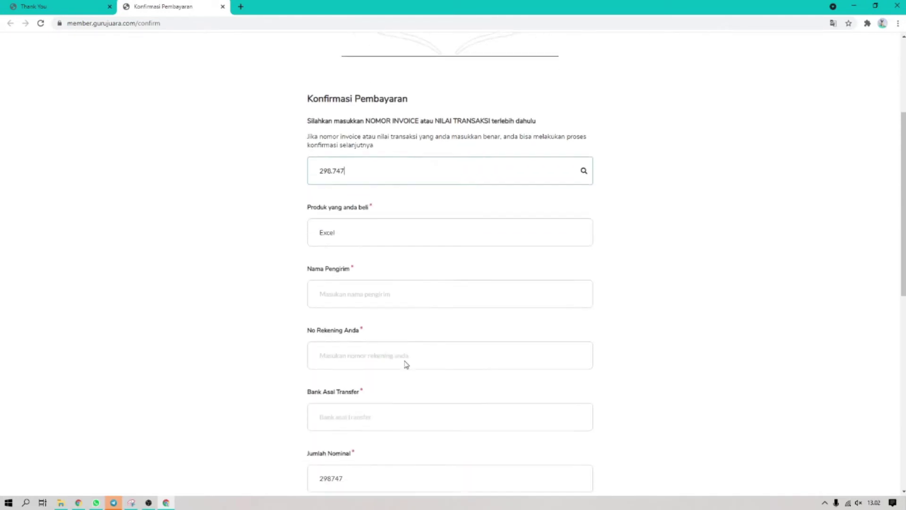
Step: Enter the sender's name in Nama Pengirim and their account number in No Rekening Anda
{"action": "left_click", "coordinate": [396, 291]}
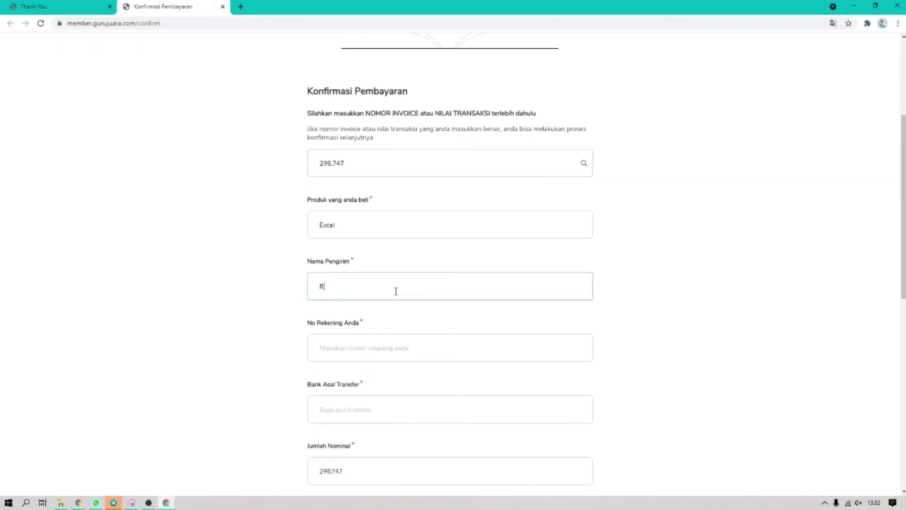
{"action": "left_click", "coordinate": [421, 338]}
{"action": "scroll", "coordinate": [420, 338], "scroll_direction": "down", "scroll_amount": 2}
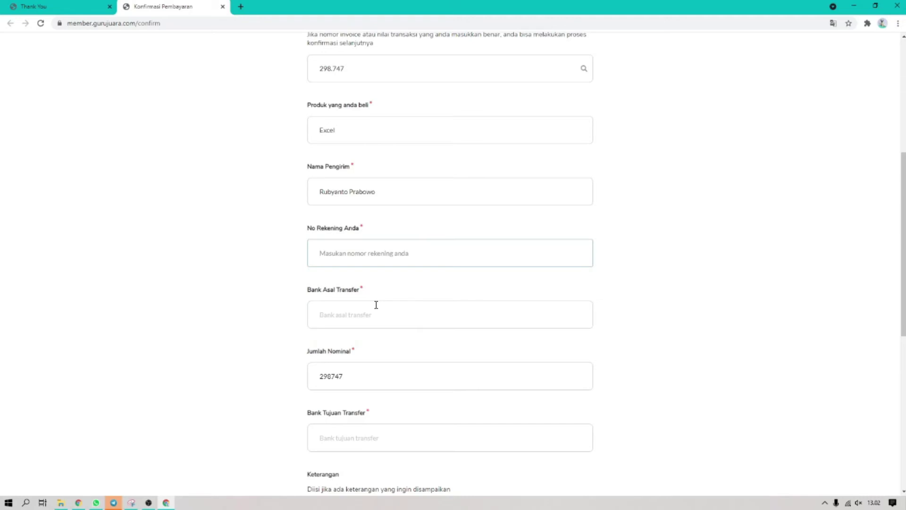
{"action": "key", "text": "BackSpace"}
{"action": "key", "text": "BackSpace"}
{"action": "left_click", "coordinate": [418, 306]}
{"action": "left_click", "coordinate": [384, 254]}
{"action": "left_click_drag", "start_coordinate": [323, 253], "coordinate": [377, 255]}
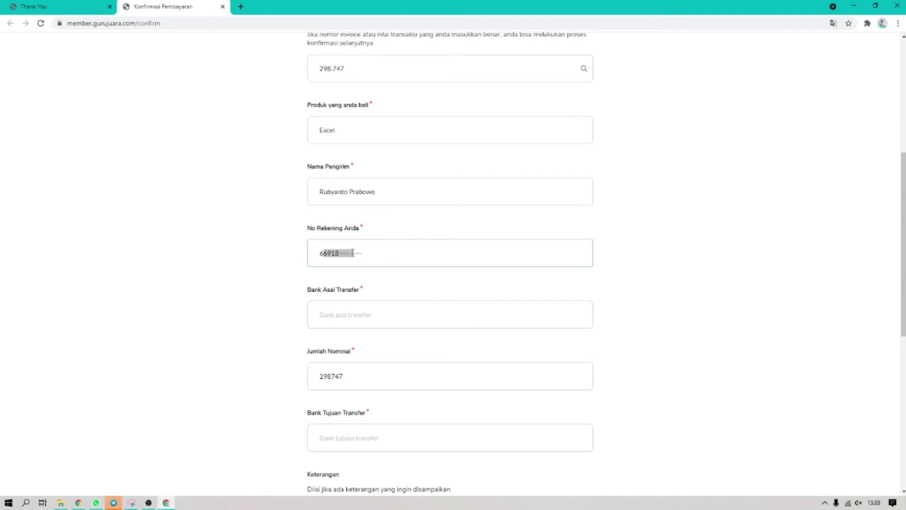
Step: Enter BRI as both Bank Asal and Bank Tujuan Transfer
{"action": "left_click", "coordinate": [426, 311]}
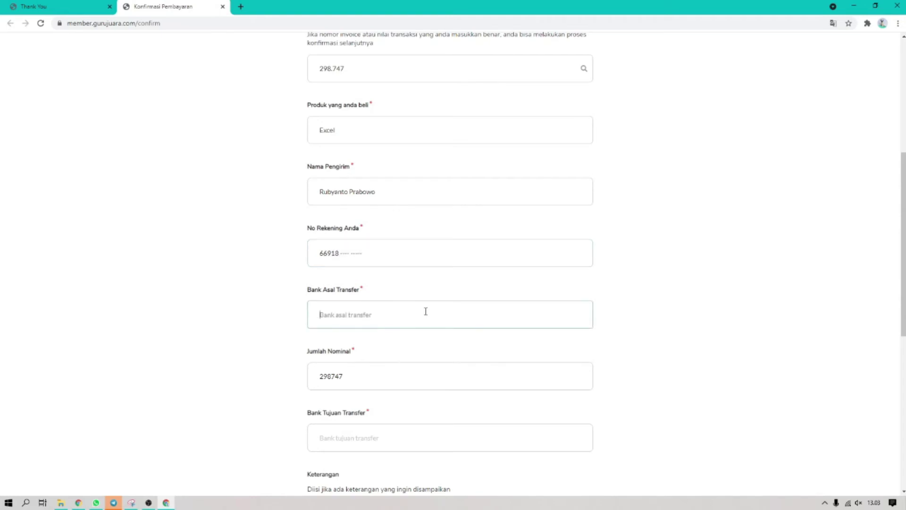
{"action": "type", "text": "Br"}
{"action": "key", "text": "BackSpace"}
{"action": "type", "text": "RI"}
{"action": "scroll", "coordinate": [543, 378], "scroll_direction": "down", "scroll_amount": 2}
{"action": "left_click", "coordinate": [459, 346]}
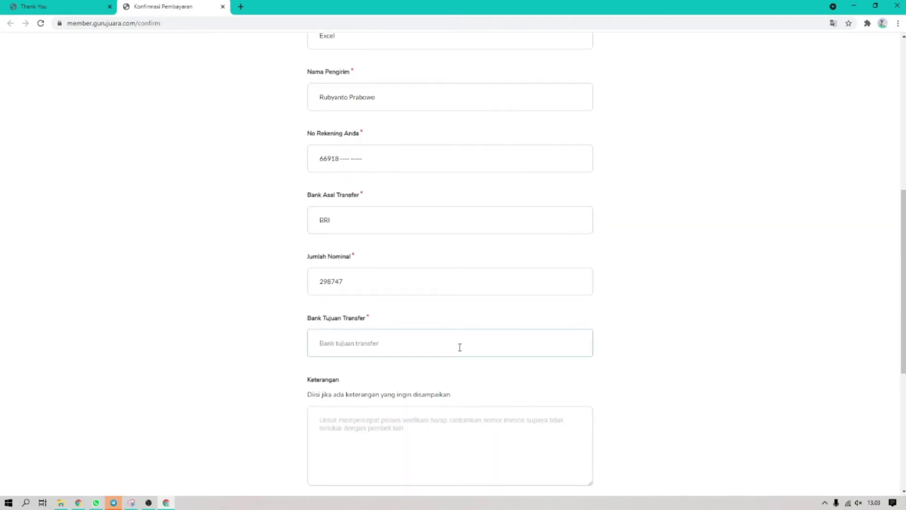
{"action": "scroll", "coordinate": [460, 347], "scroll_direction": "down", "scroll_amount": 1}
{"action": "type", "text": "B"}
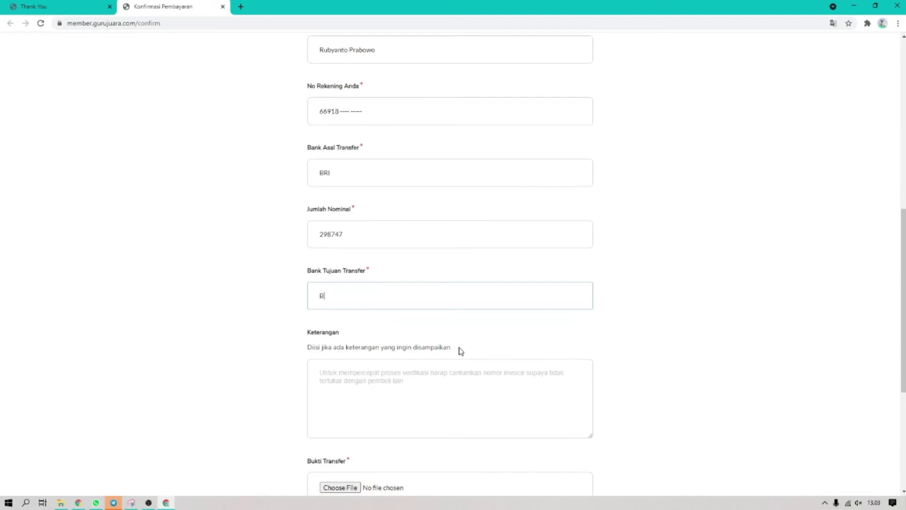
{"action": "type", "text": "RI"}
{"action": "scroll", "coordinate": [463, 304], "scroll_direction": "down", "scroll_amount": 1}
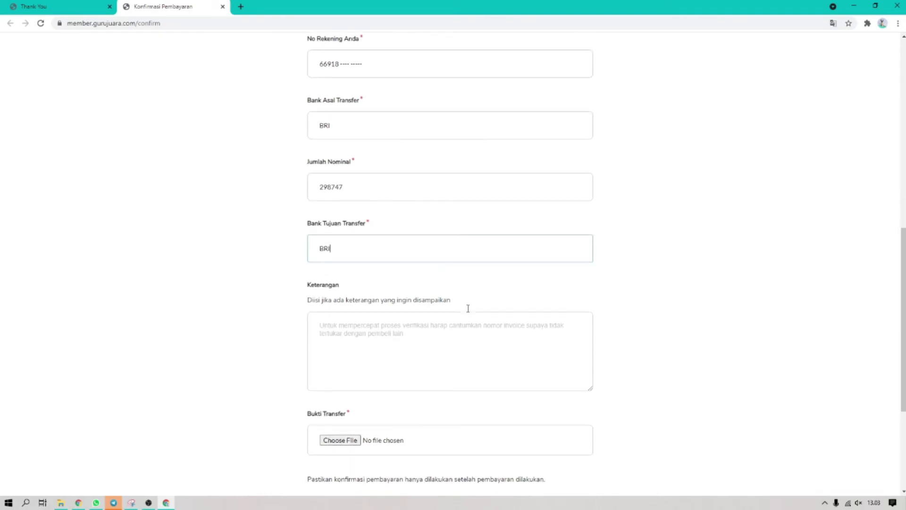
Step: Type the note 'Tolong segera di proses' in Keterangan
{"action": "left_click", "coordinate": [471, 330]}
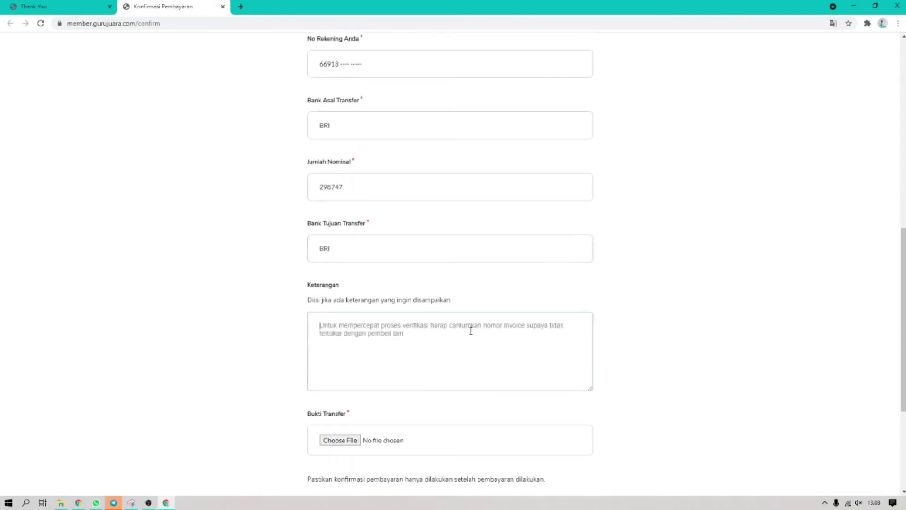
{"action": "type", "text": "T"}
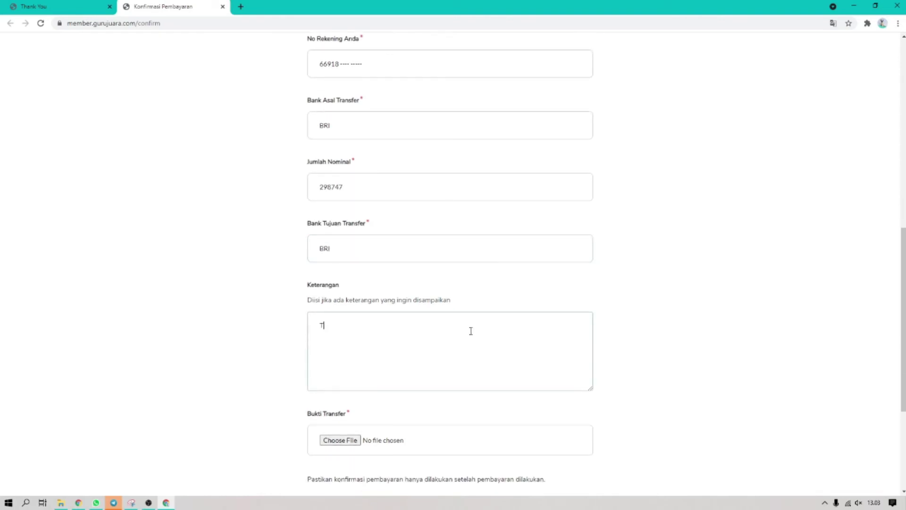
{"action": "type", "text": "olong seger"}
{"action": "type", "text": "a di proses"}
{"action": "scroll", "coordinate": [492, 326], "scroll_direction": "down", "scroll_amount": 1}
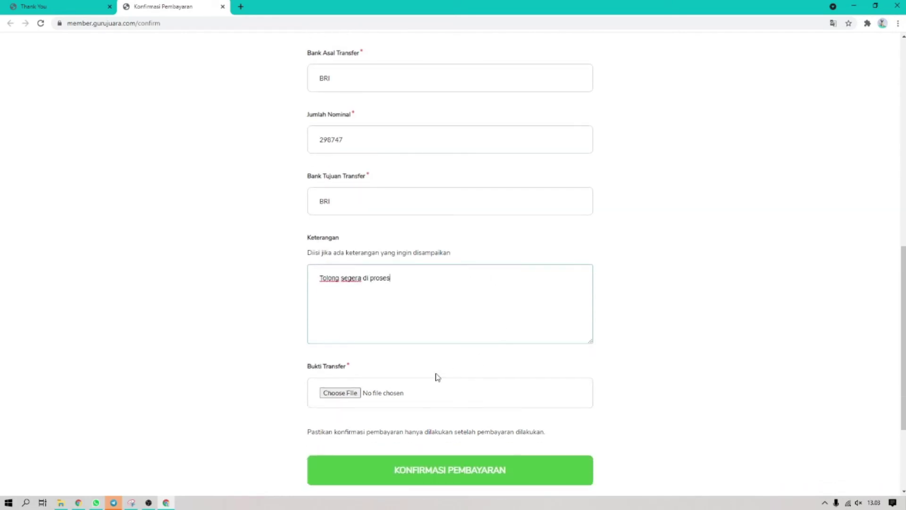
Step: Attach 'WhatsApp Image 2021-04-03 at 12.49.53.jpeg' as the Bukti Transfer proof
{"action": "left_click", "coordinate": [346, 397]}
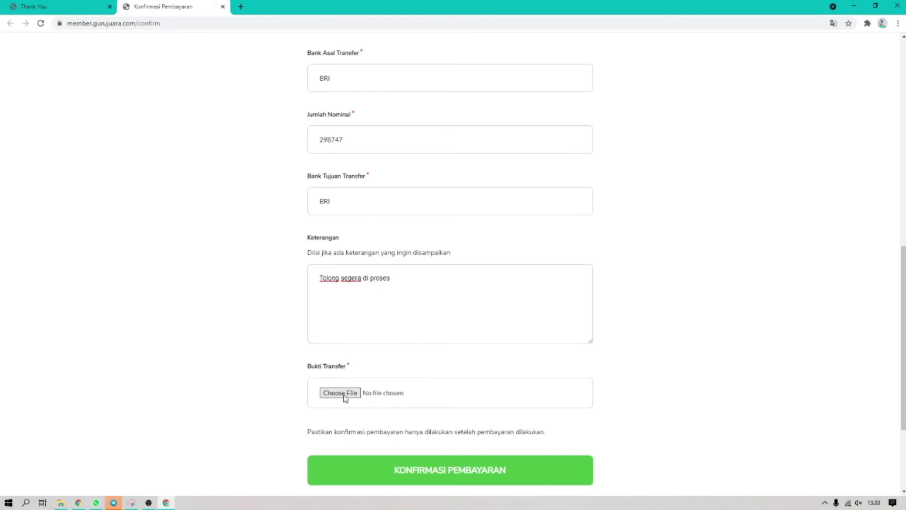
{"action": "left_click", "coordinate": [363, 238]}
{"action": "left_click", "coordinate": [473, 304]}
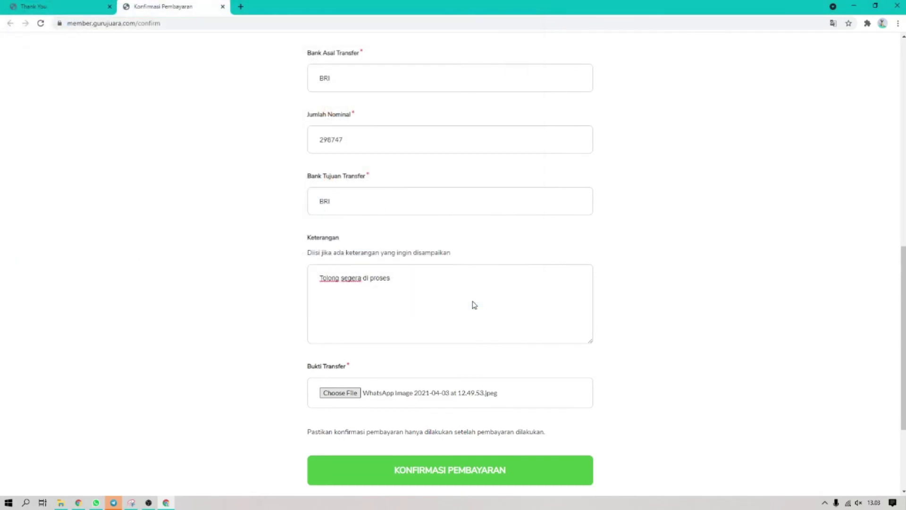
{"action": "scroll", "coordinate": [621, 392], "scroll_direction": "down", "scroll_amount": 1}
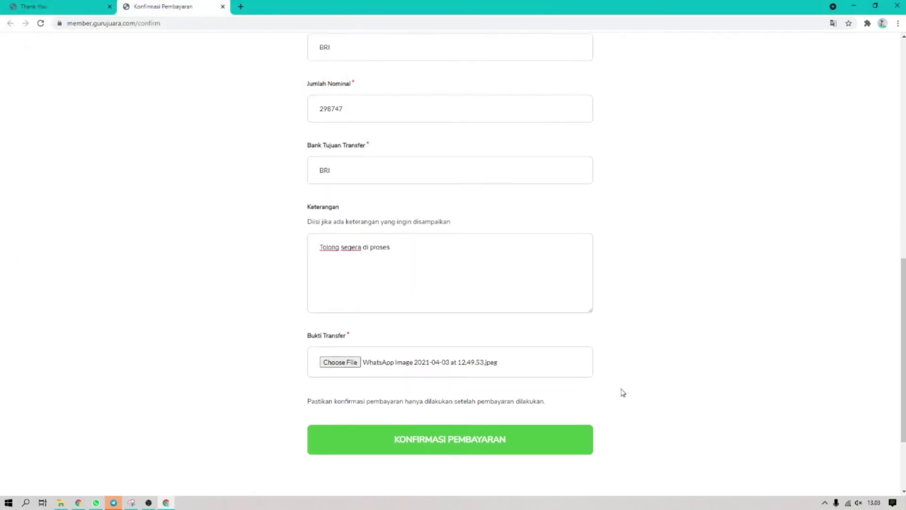
Step: Submit the Excel order's confirmation form via KONFIRMASI PEMBAYARAN, getting 'Success — Konfirmasi baru'
{"action": "left_click", "coordinate": [483, 432]}
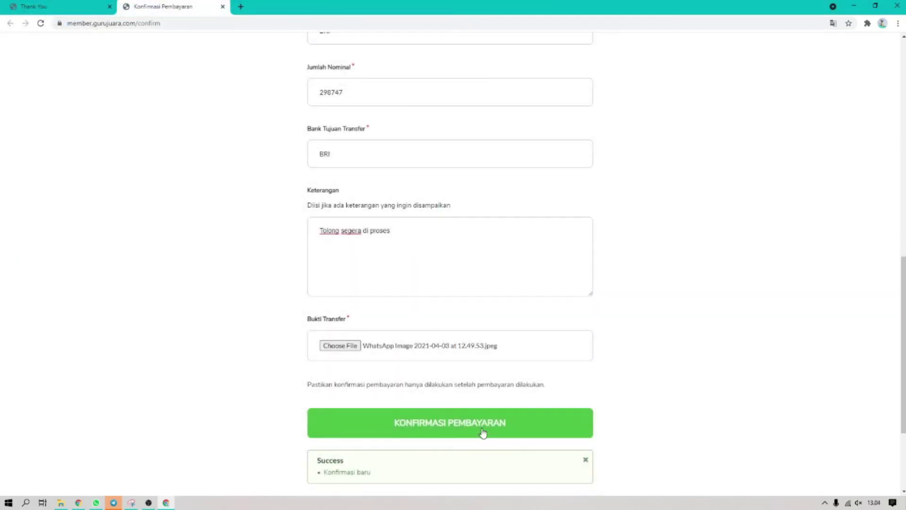